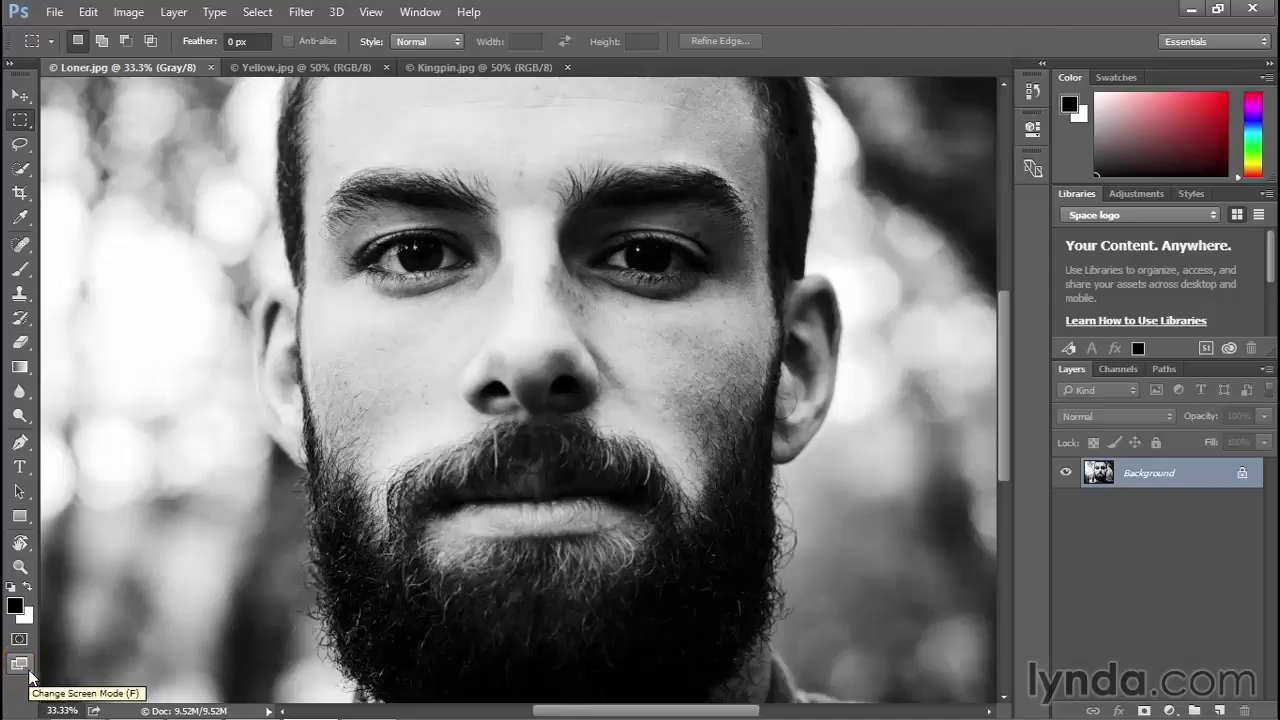
# Switch Loner.jpg to Full Screen Mode With Menu Bar and reposition the portrait on the canvas
pyautogui.click(29, 673)
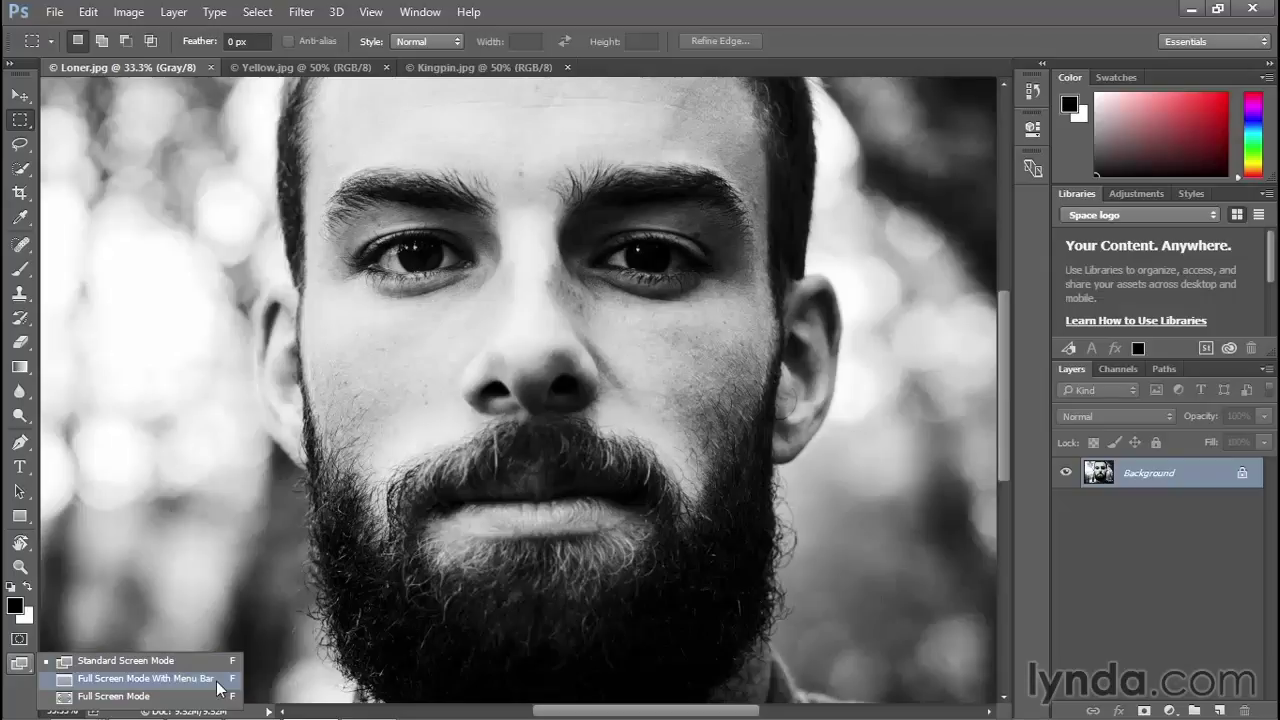
pyautogui.click(150, 678)
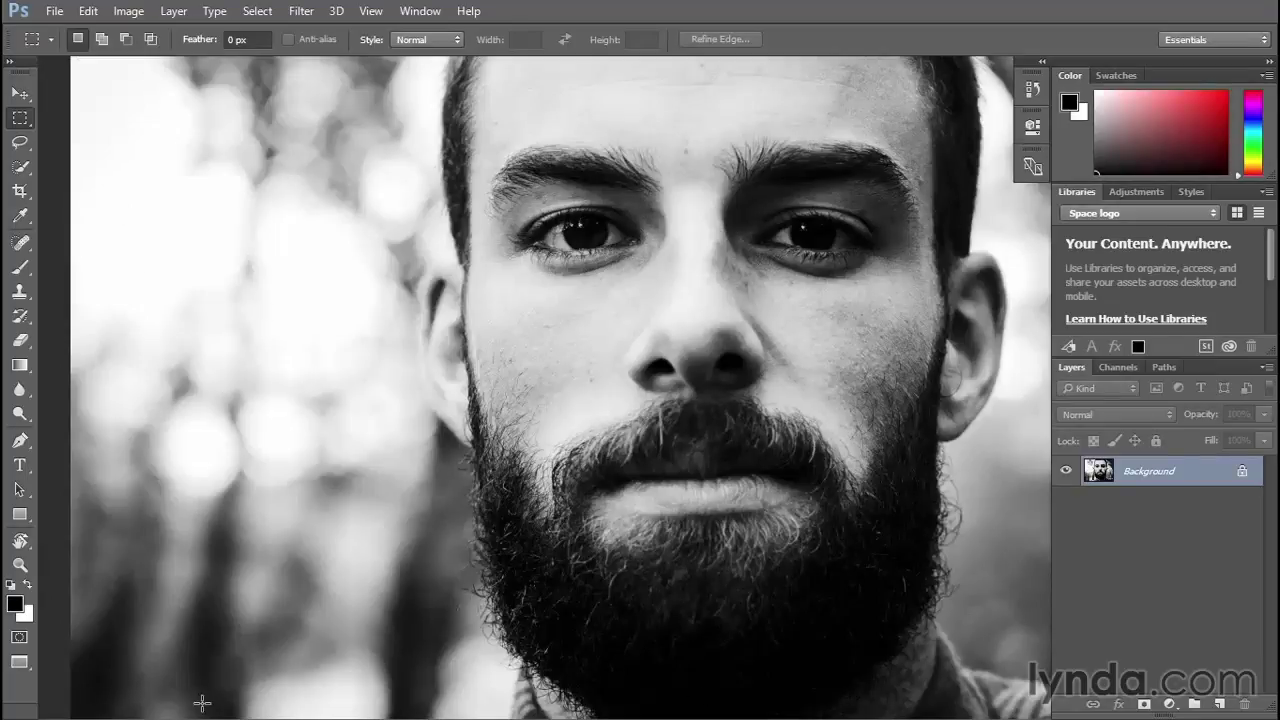
pyautogui.press('space')
pyautogui.moveTo(680, 400); pyautogui.dragTo(497, 445)
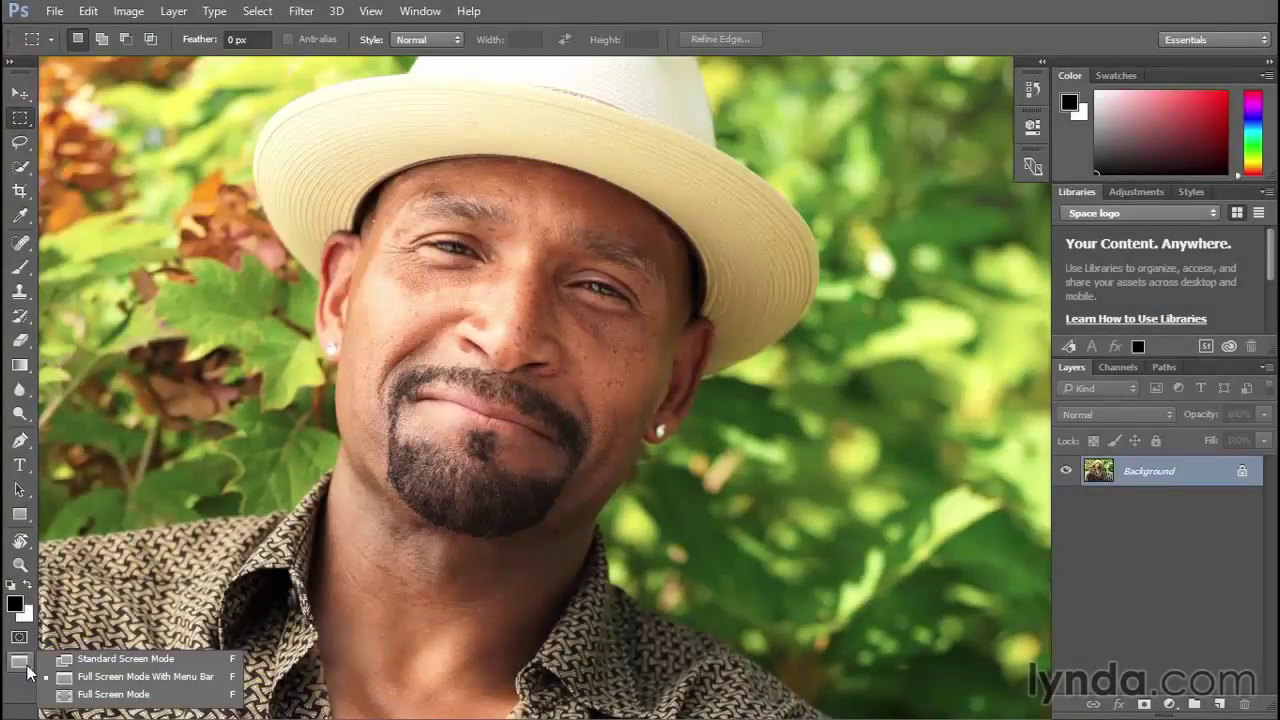
# Show the portrait of the man in the hat in Full Screen Mode, reposition it and zoom in on his face
pyautogui.click(176, 694)
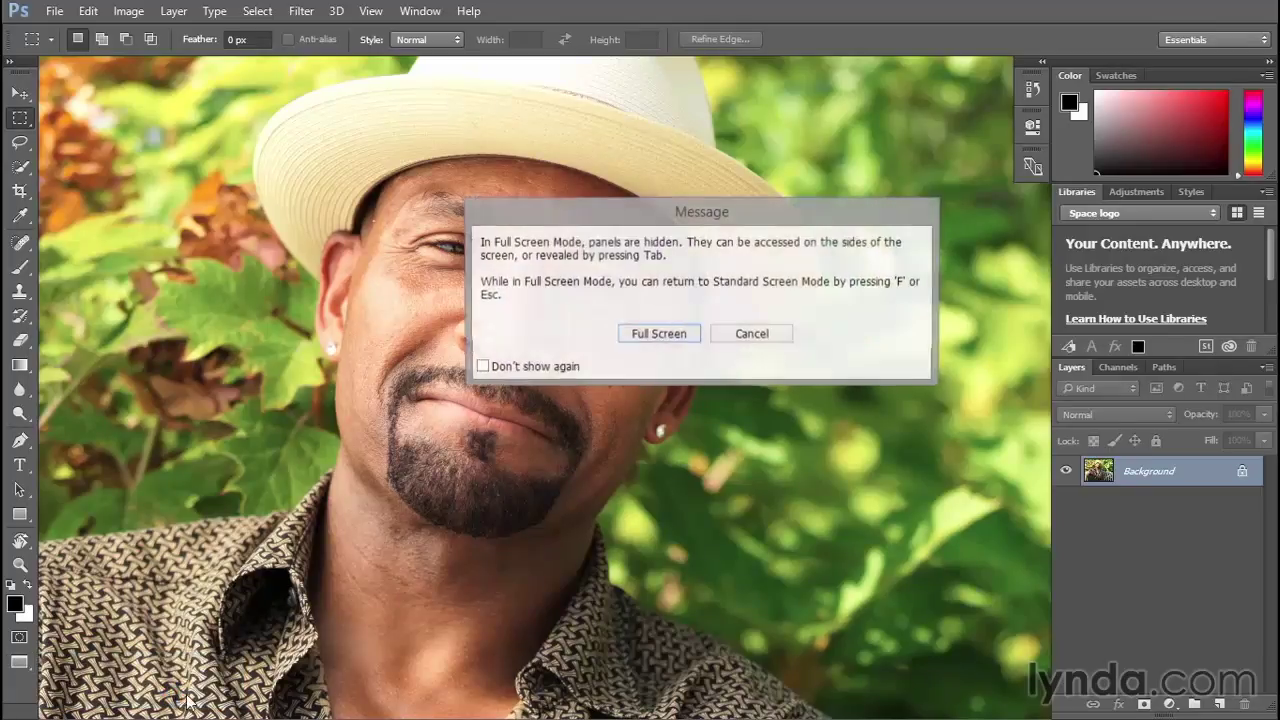
pyautogui.click(688, 344)
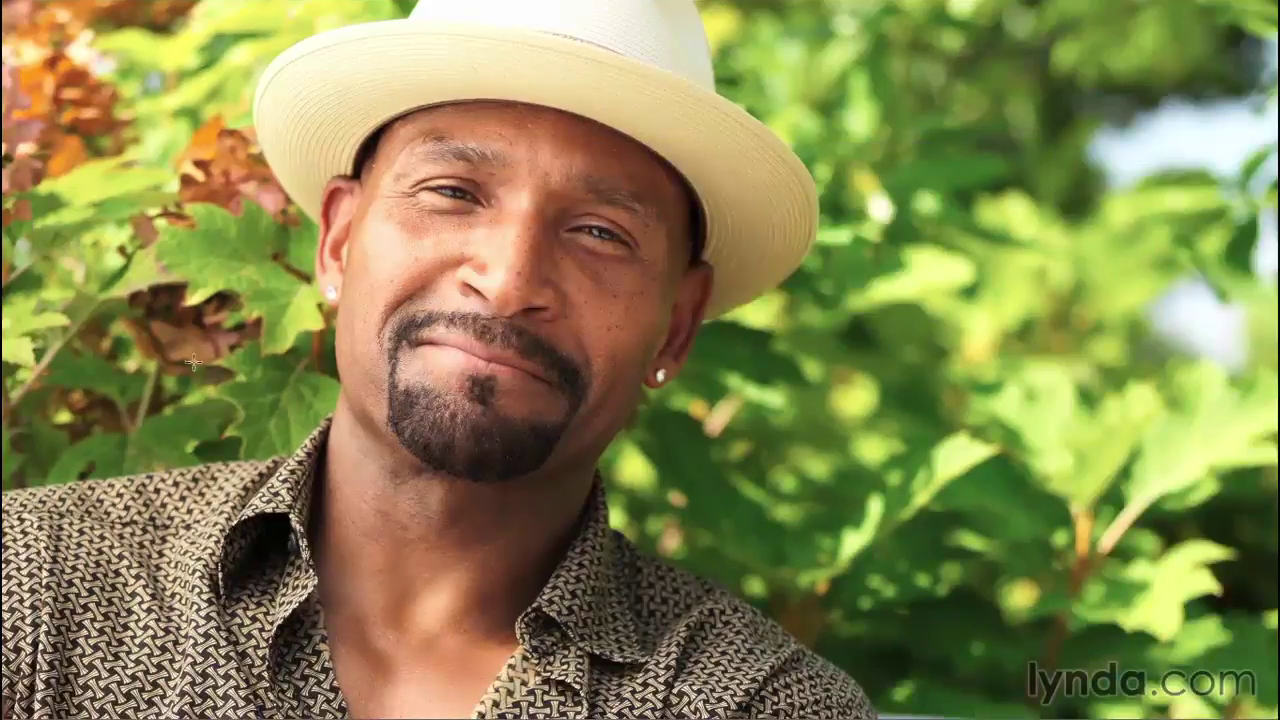
pyautogui.moveTo(180, 262); pyautogui.dragTo(310, 297)
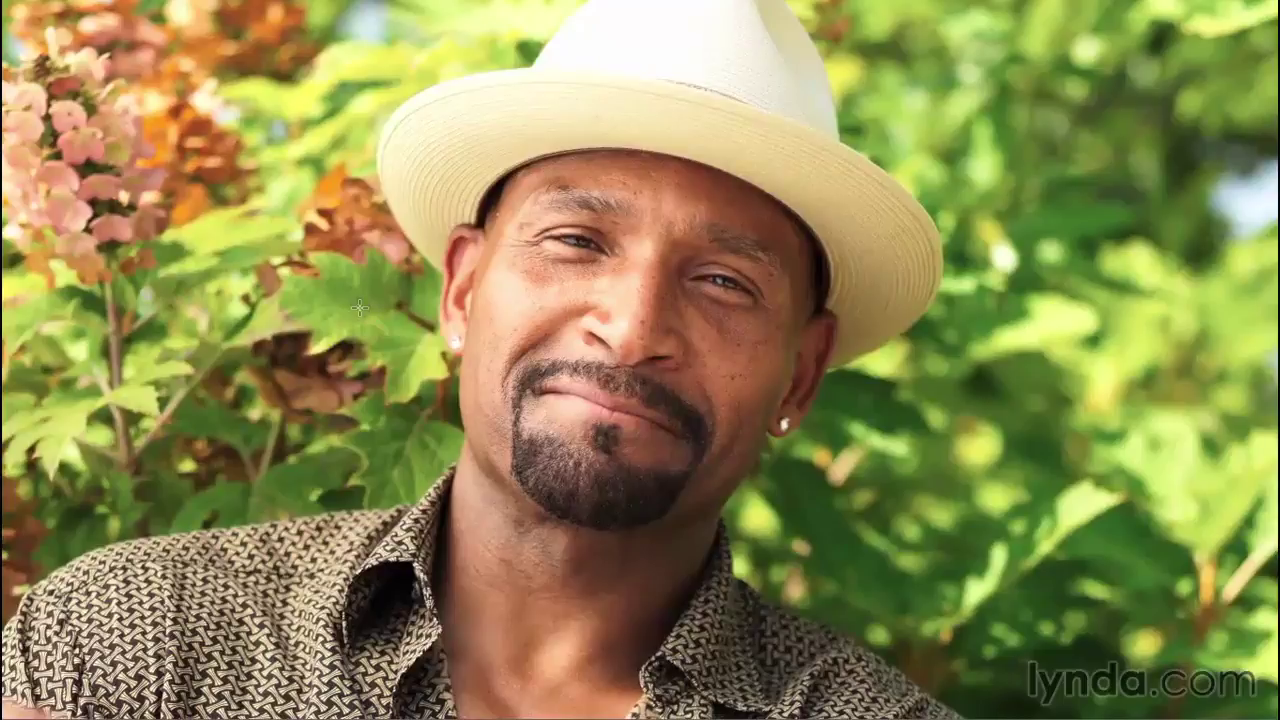
pyautogui.press('z')
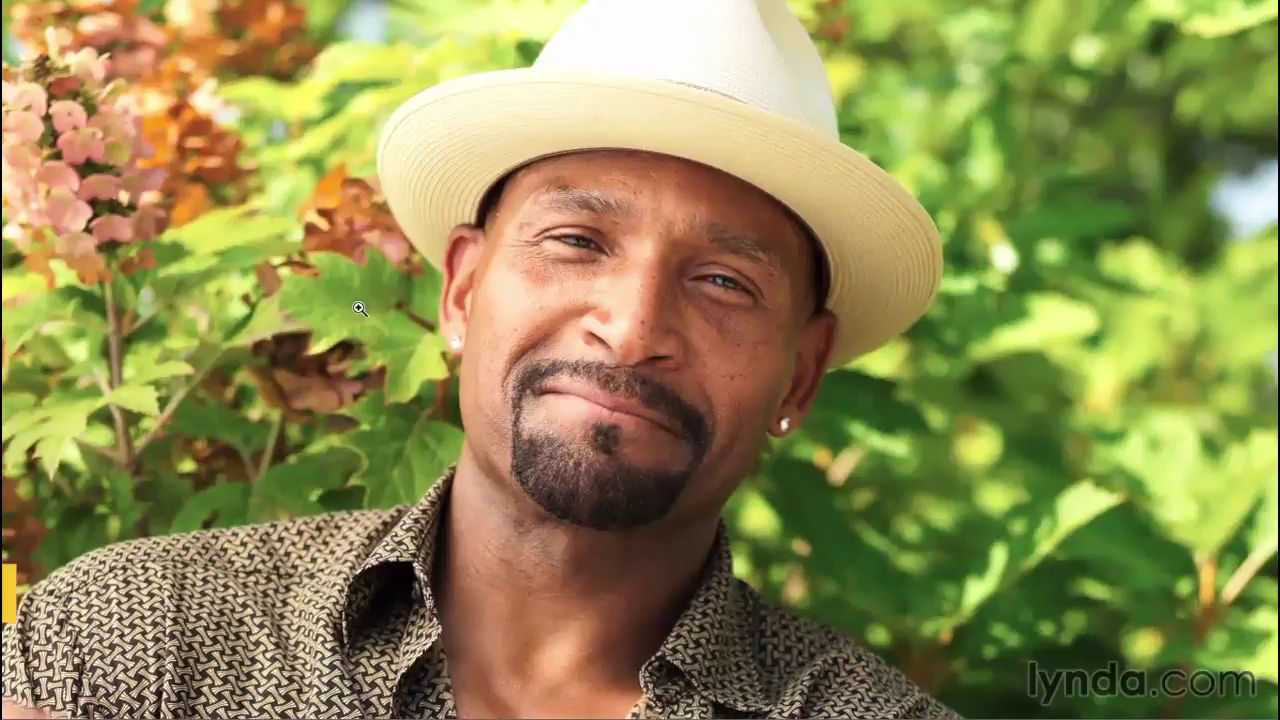
pyautogui.click(627, 333)
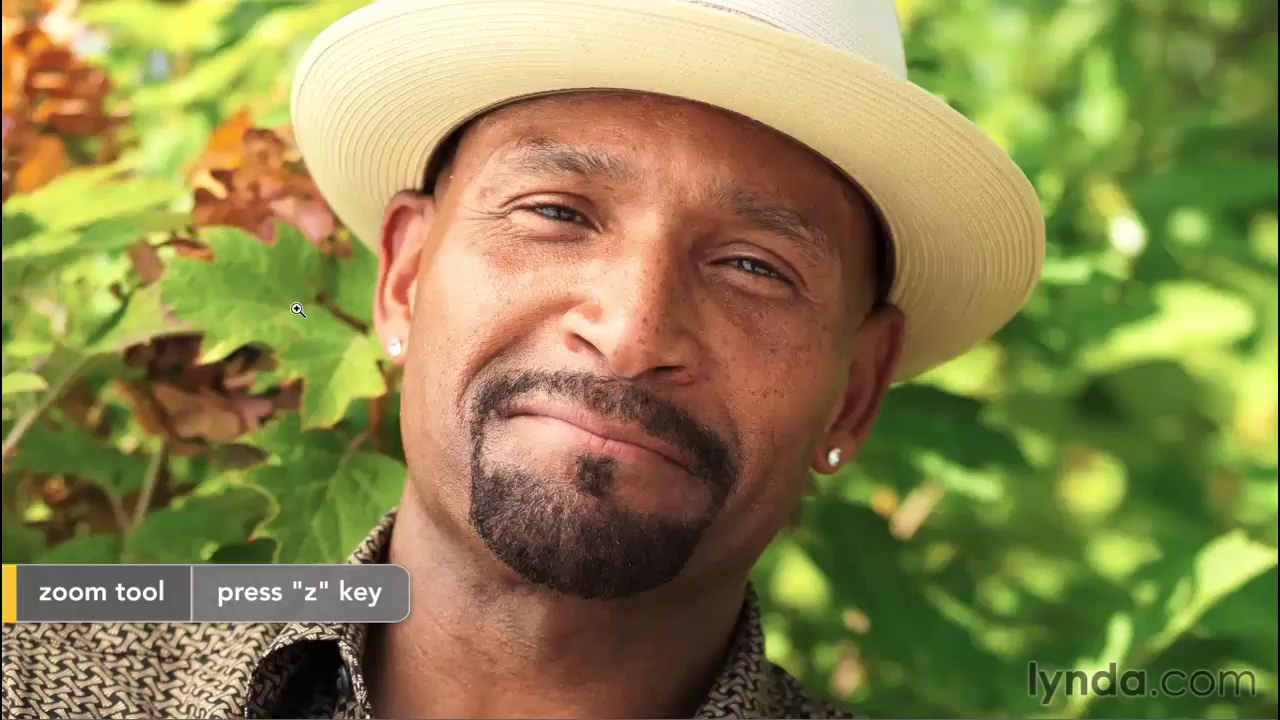
# Return to the Rectangular Marquee tool and cycle through the open images, past Loner.jpg to Yellow.jpg
pyautogui.press('m')
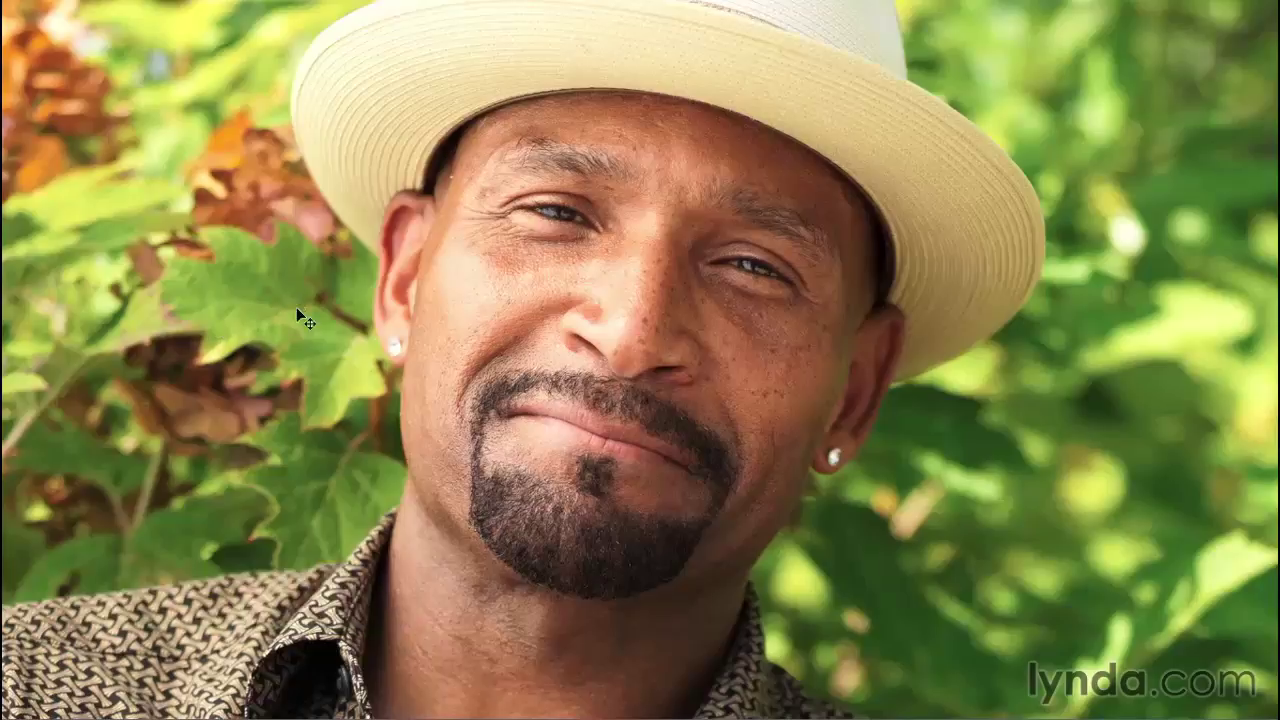
pyautogui.hotkey('ctrl', 'Tab')
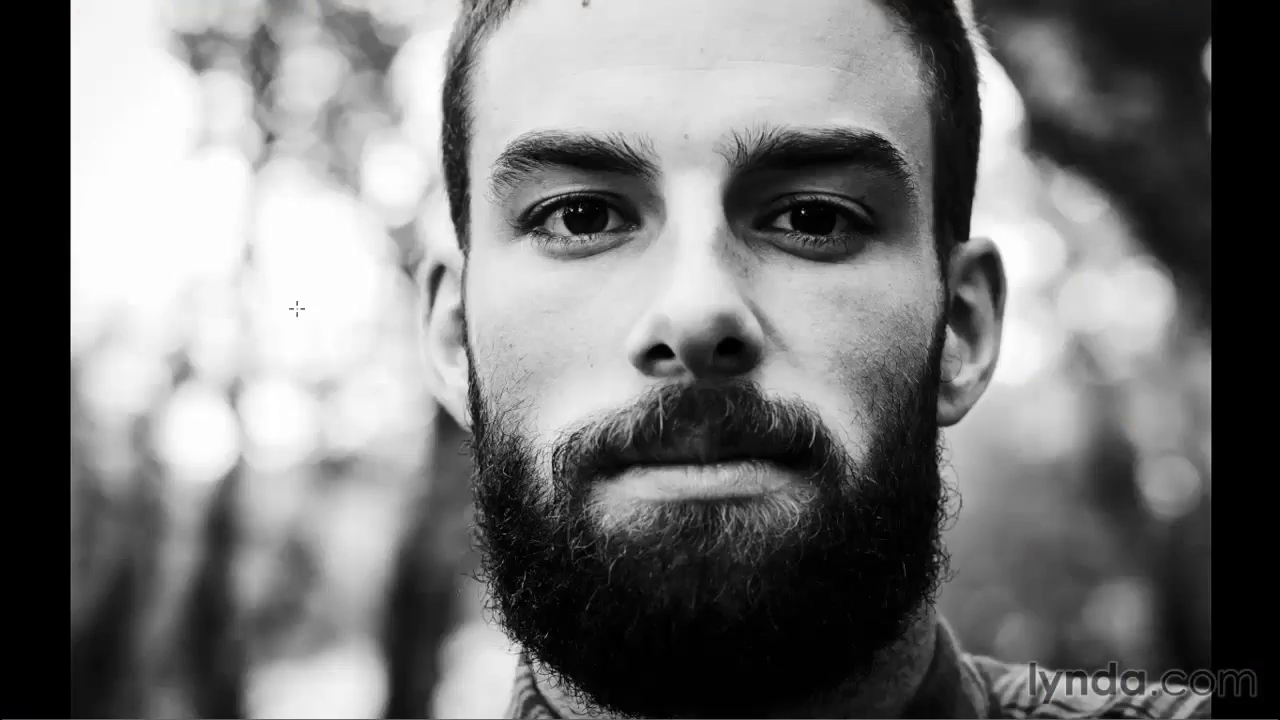
pyautogui.hotkey('ctrl', 'Tab')
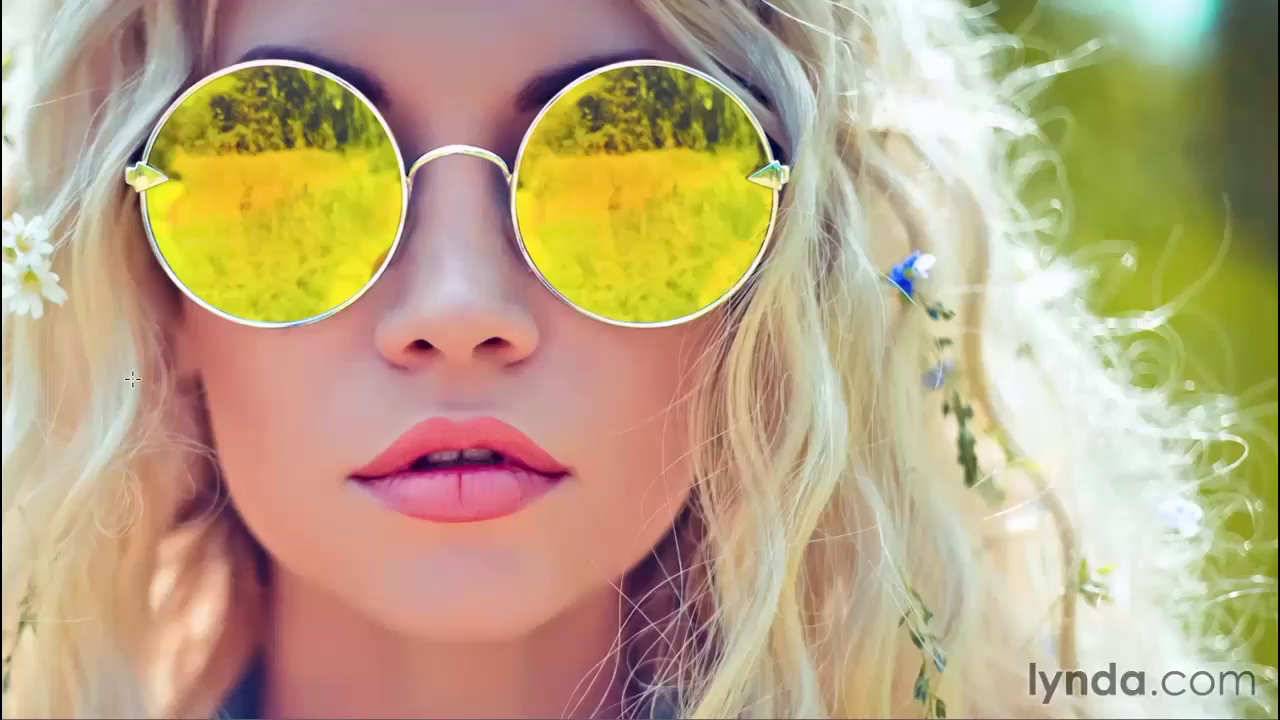
# Cycle Yellow.jpg through all three screen modes, recentre the face in Full Screen Mode, and return to Standard Screen Mode
pyautogui.press('f')
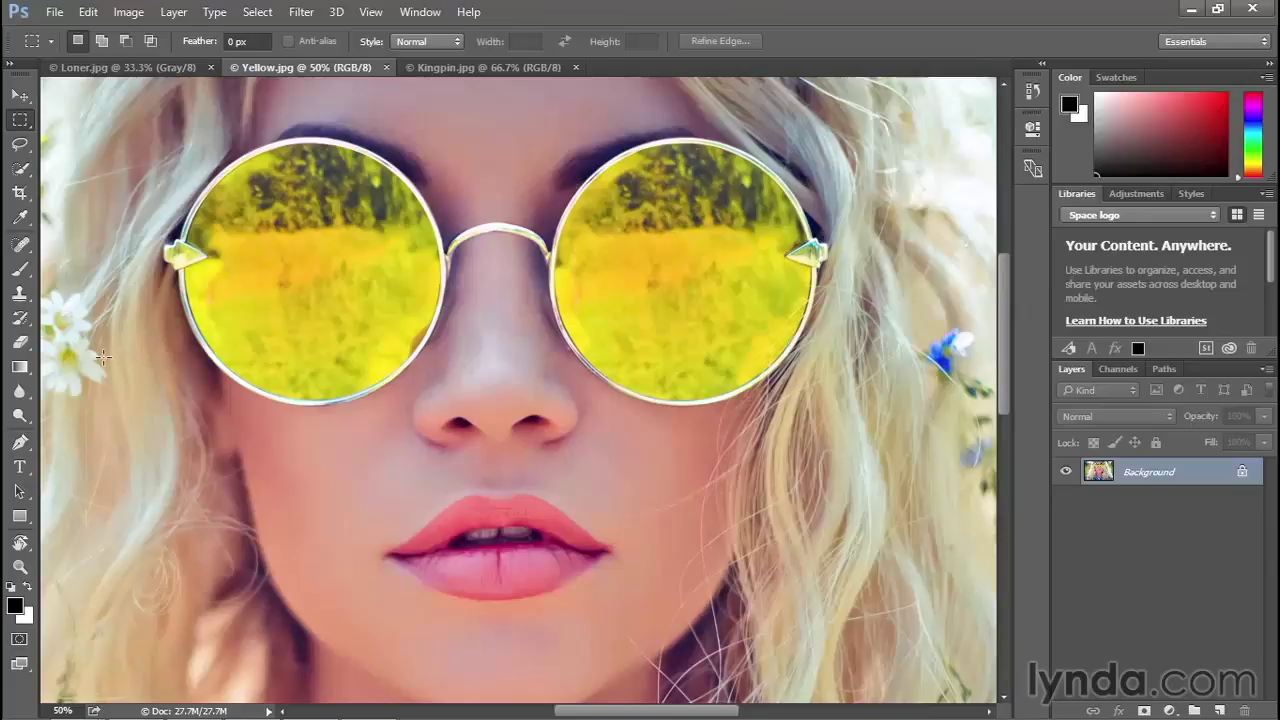
pyautogui.press('f')
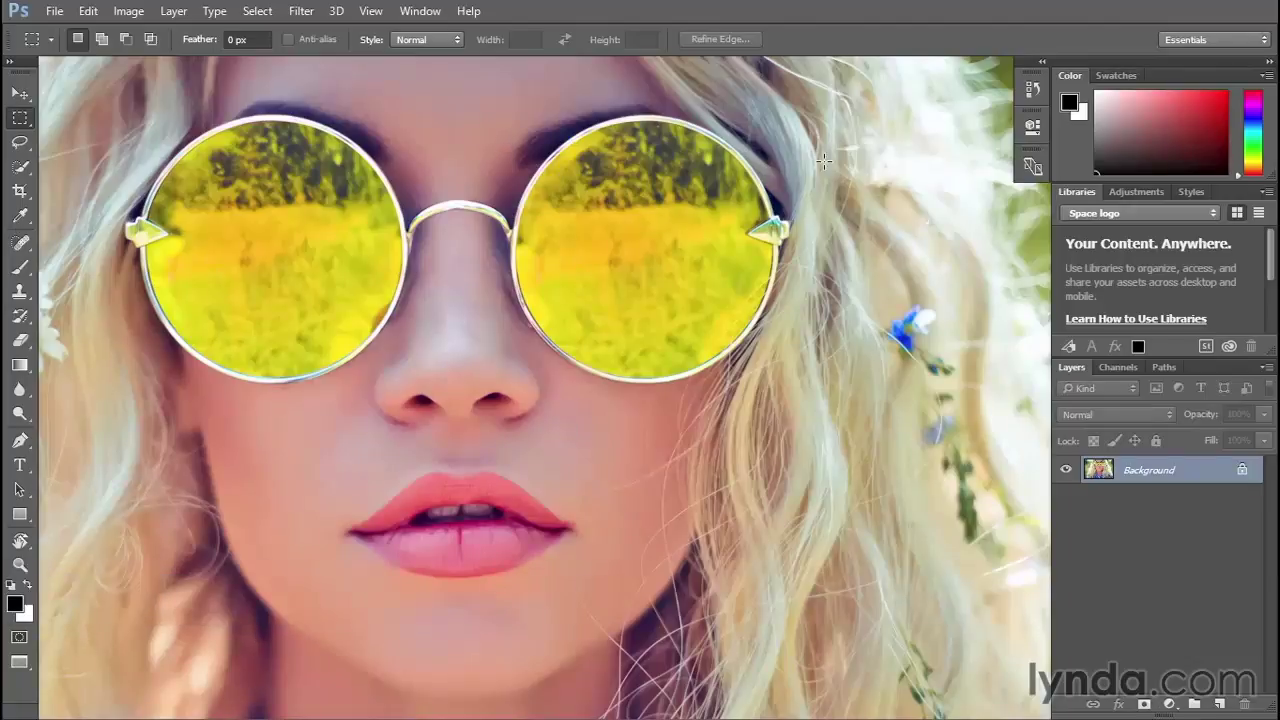
pyautogui.press('f')
pyautogui.press('f')
pyautogui.moveTo(243, 286); pyautogui.dragTo(391, 329)
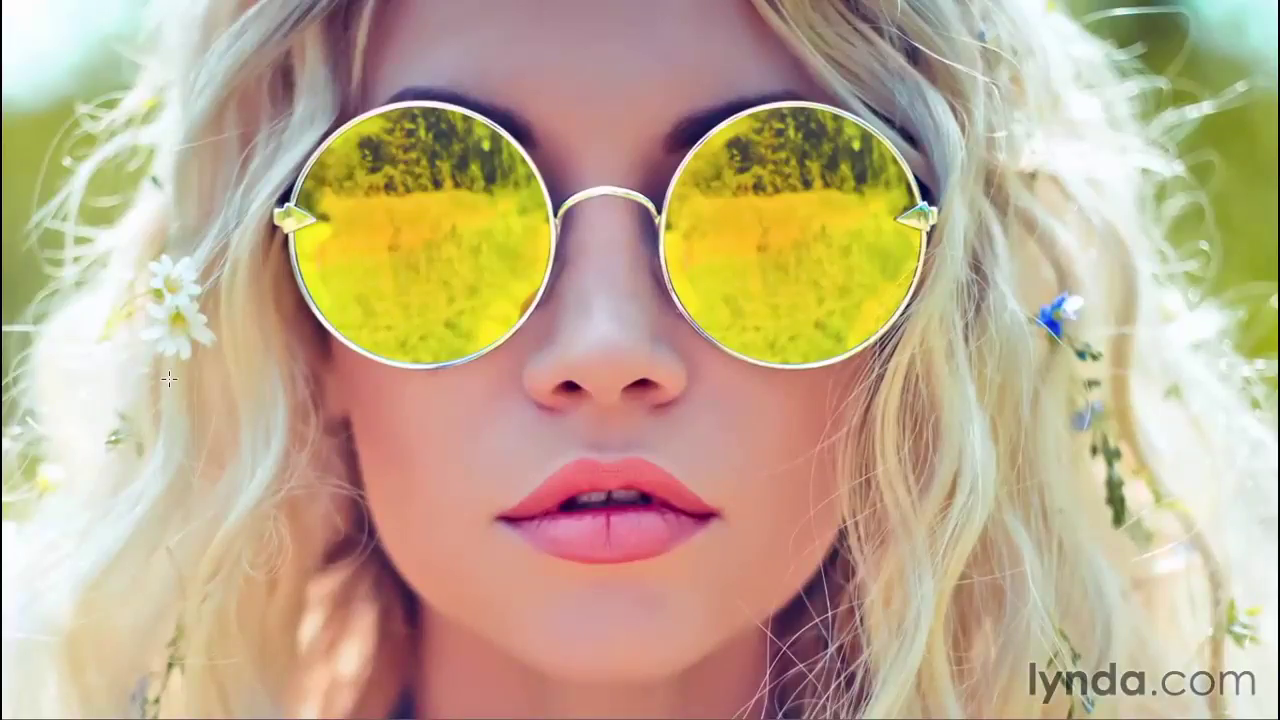
pyautogui.press('f')
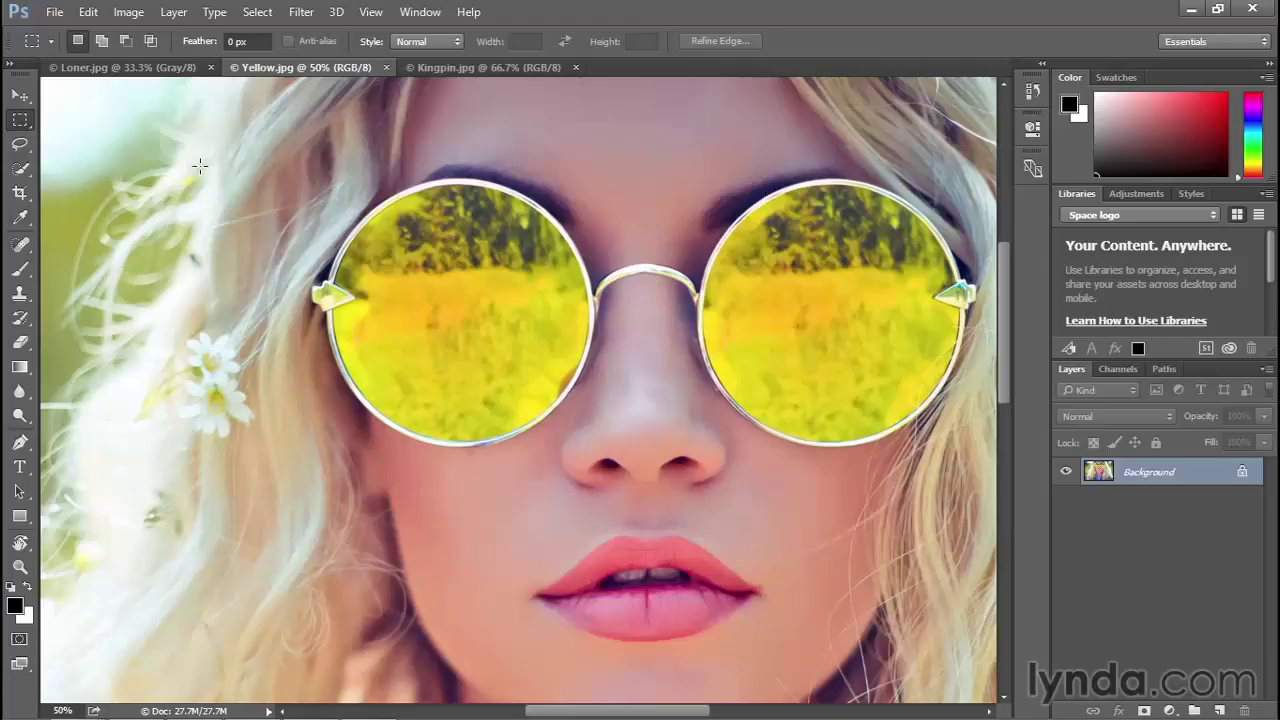
# Hide and restore the whole set of panels, and do the same with only the right-hand panels
pyautogui.press('Tab')
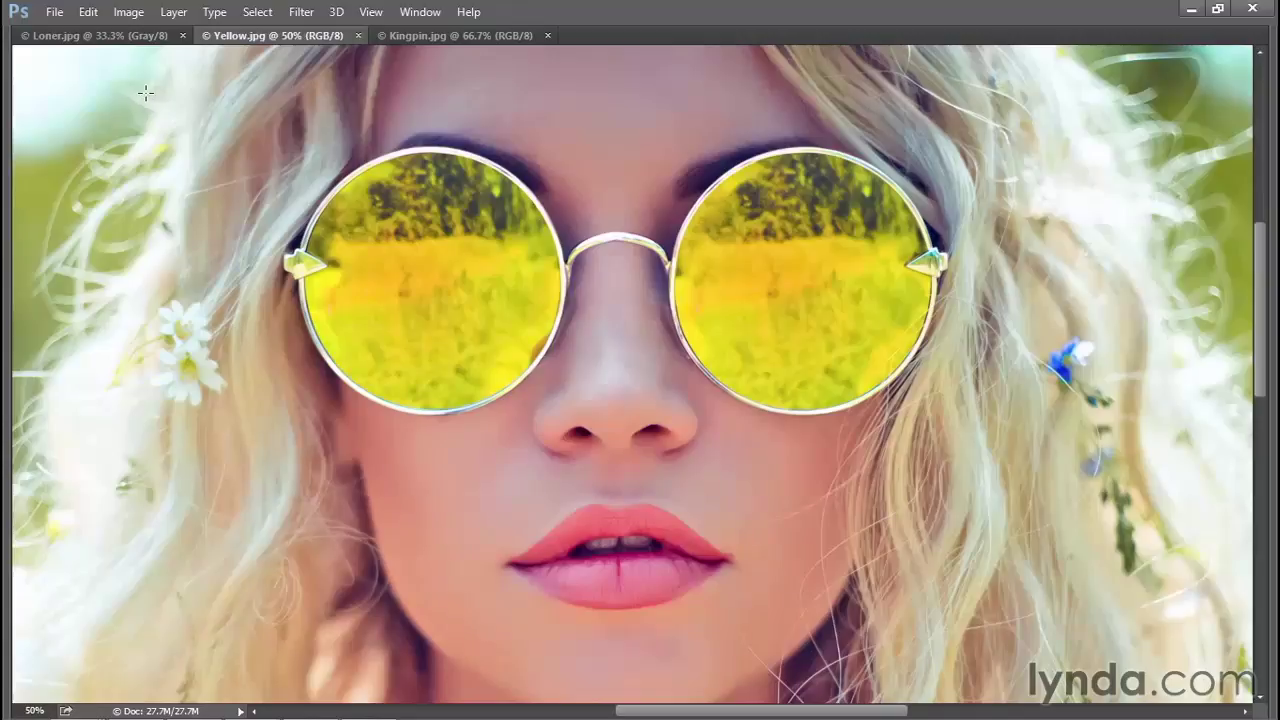
pyautogui.press('Tab')
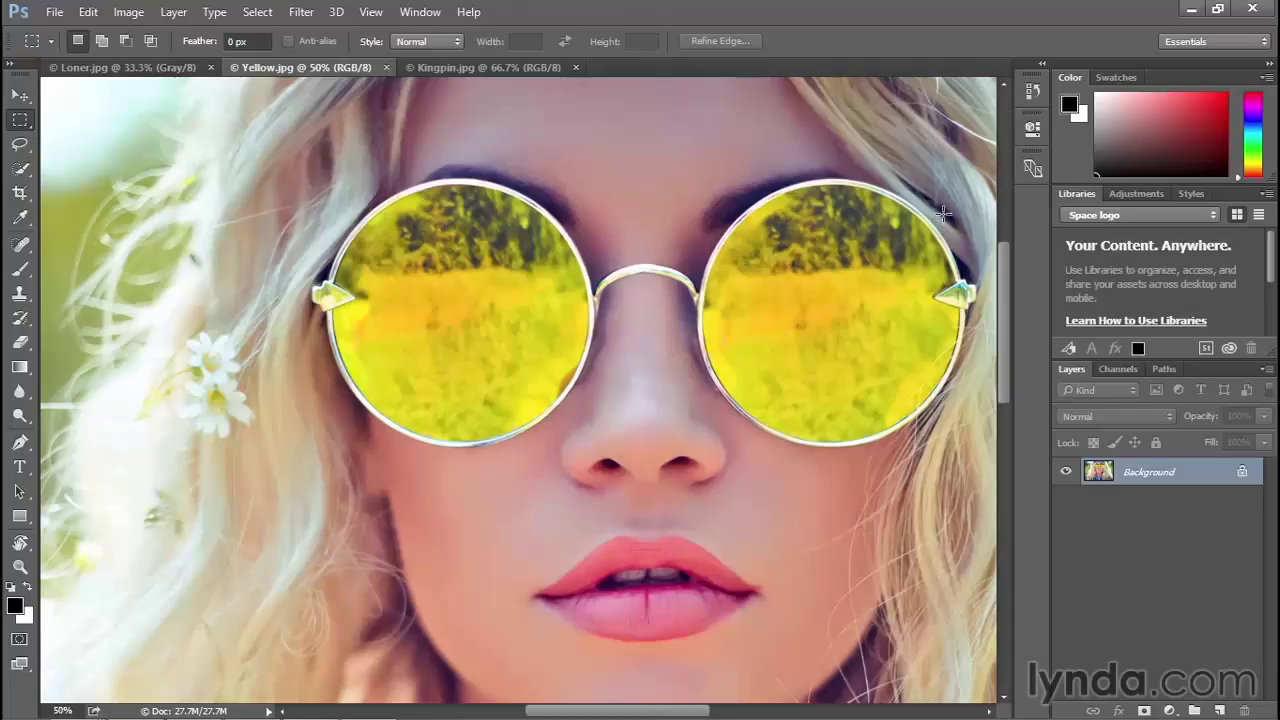
pyautogui.hotkey('shift', 'Tab')
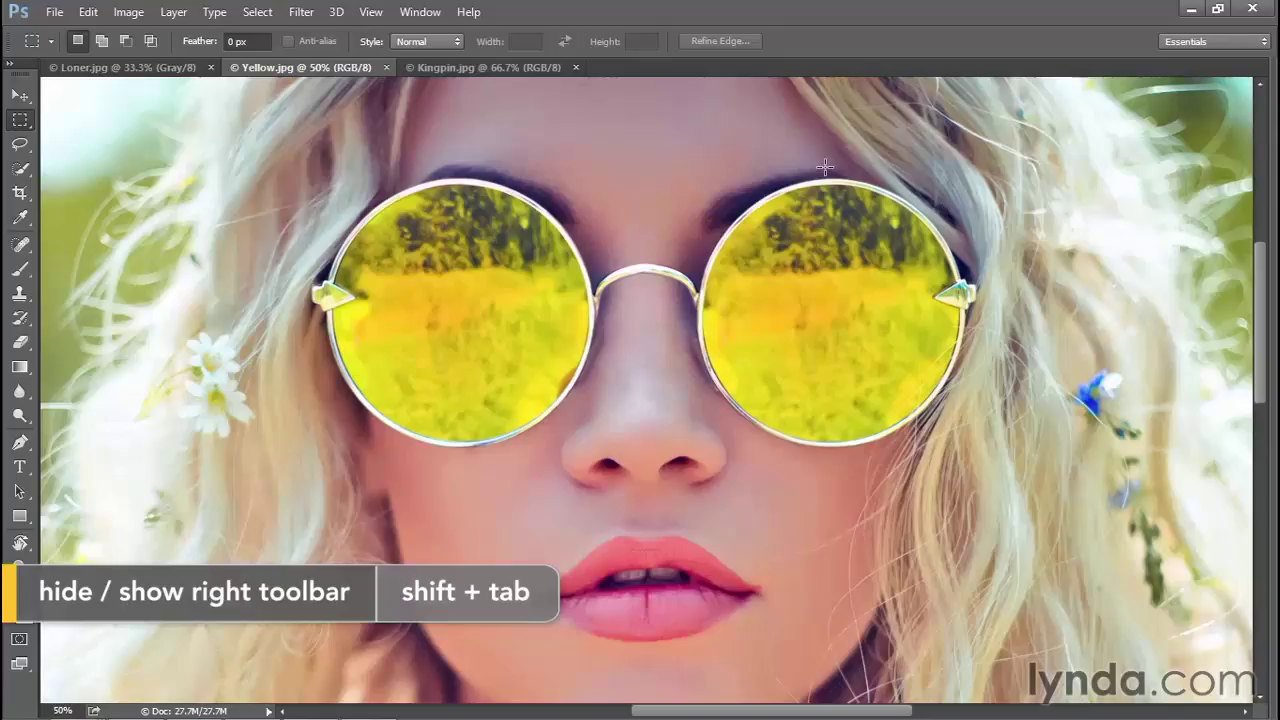
pyautogui.hotkey('shift', 'Tab')
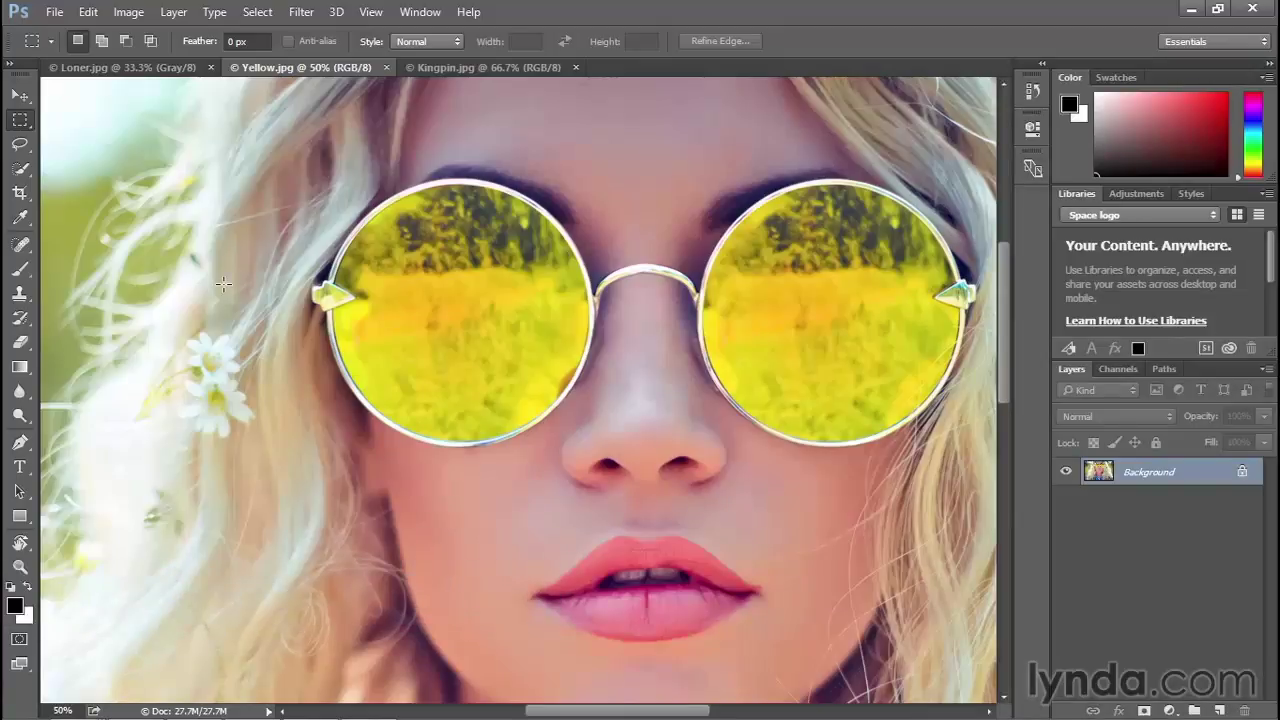
# View Yellow.jpg in Full Screen Mode With Menu Bar with all panels hidden, and return to Standard Screen Mode with the panels shown
pyautogui.press('Tab')
pyautogui.press('f')
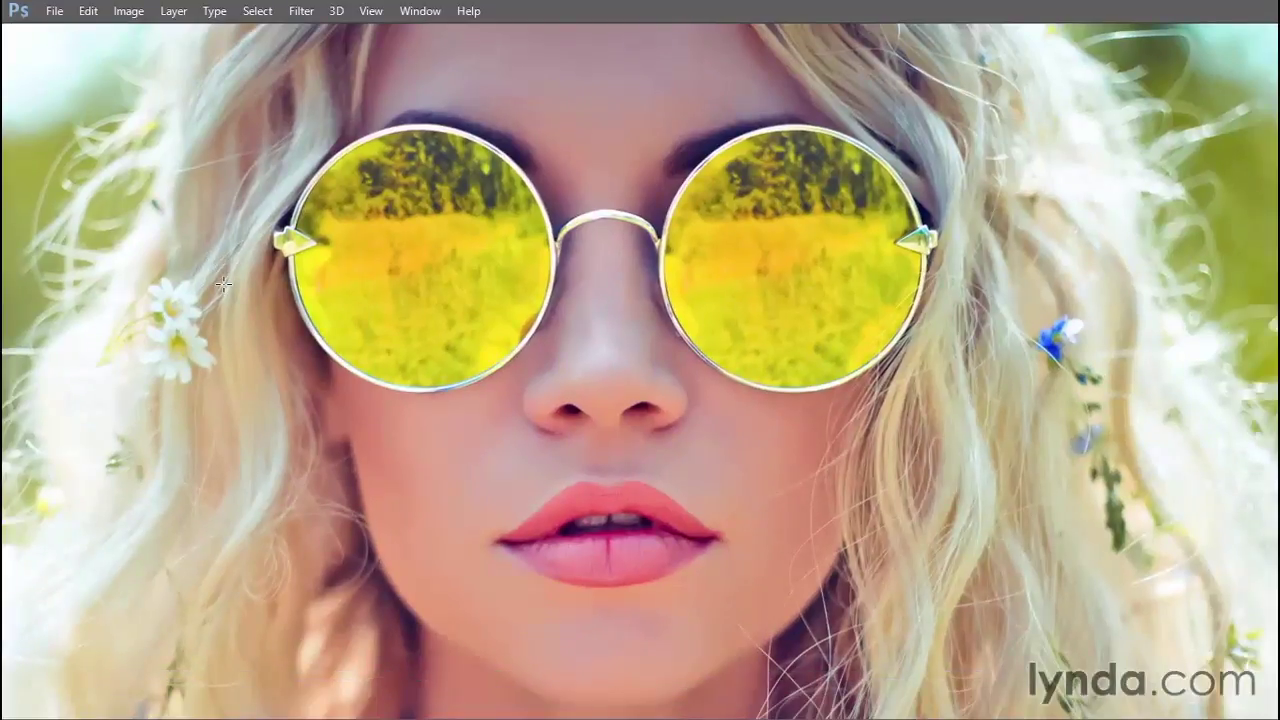
pyautogui.press('f')
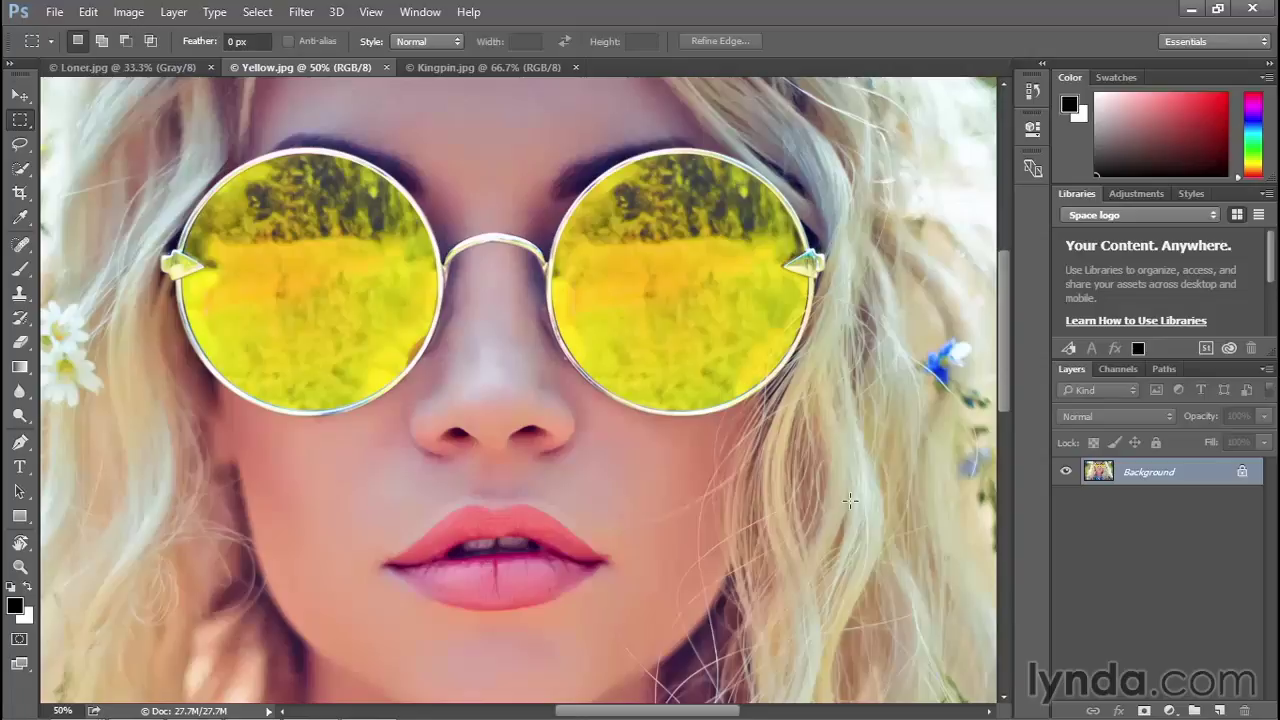
# Put Yellow.jpg into Full Screen Mode and recentre the face on the screen
pyautogui.press('f')
pyautogui.press('f')
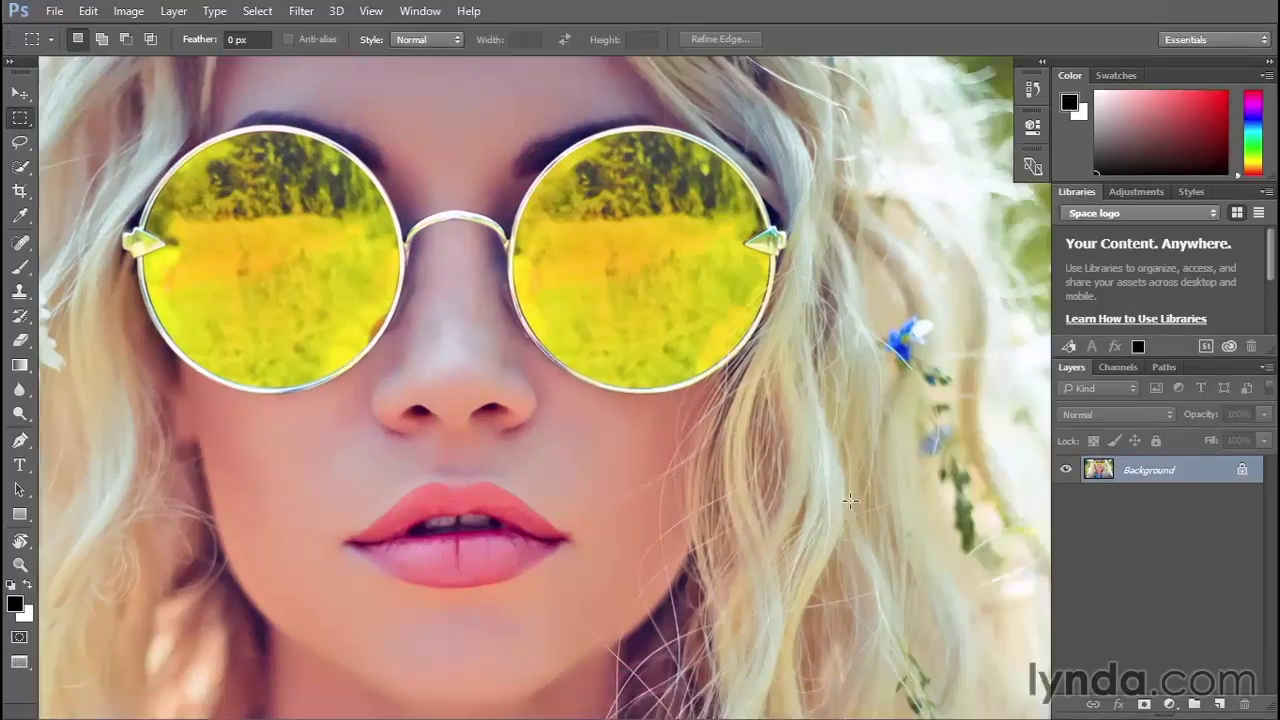
pyautogui.moveTo(217, 467); pyautogui.dragTo(369, 514)
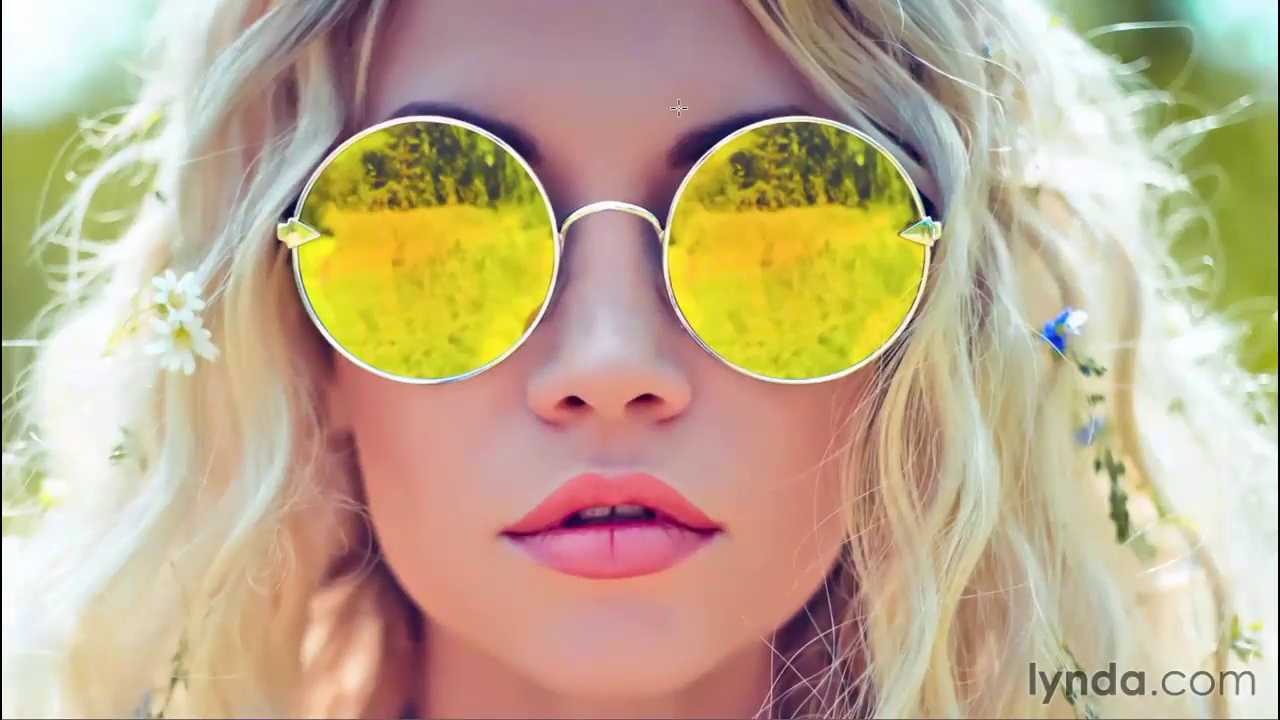
# Toggle the side panels on and off over the full-screen image, and select the Hand tool from the temporarily revealed toolbox
pyautogui.press('Tab')
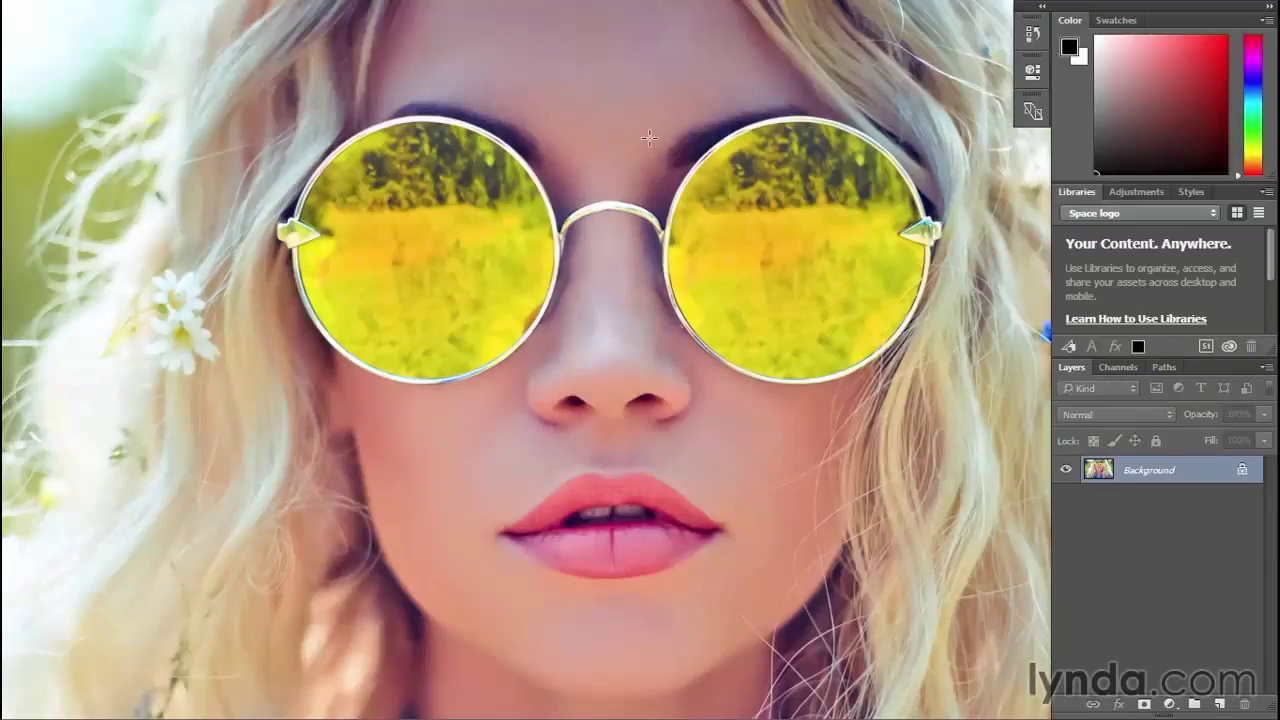
pyautogui.press('Tab')
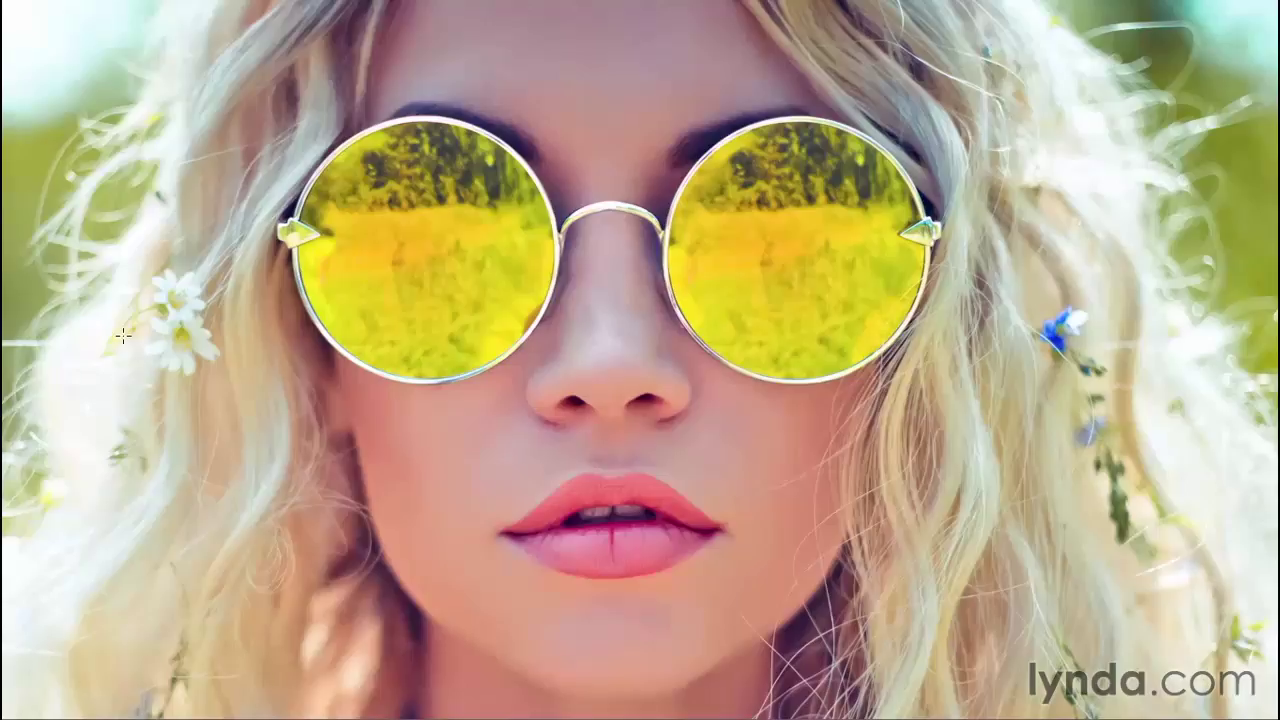
pyautogui.moveTo(5, 383)
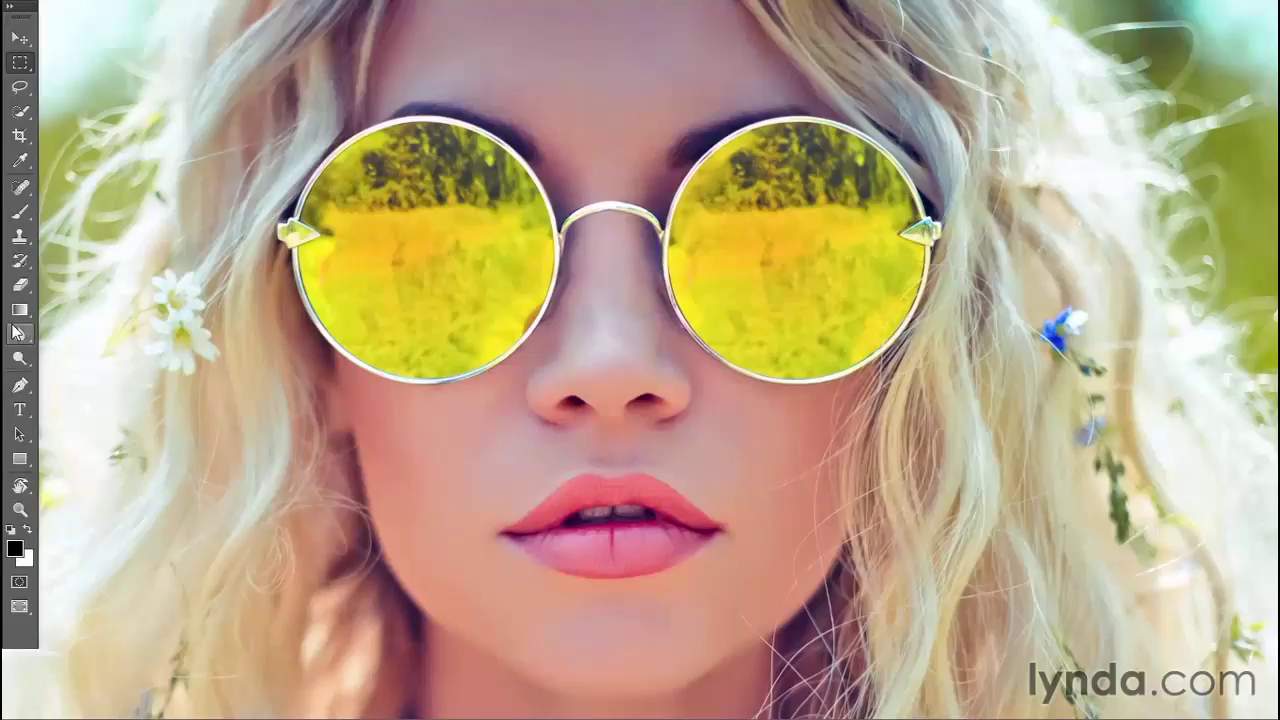
pyautogui.click(20, 485)
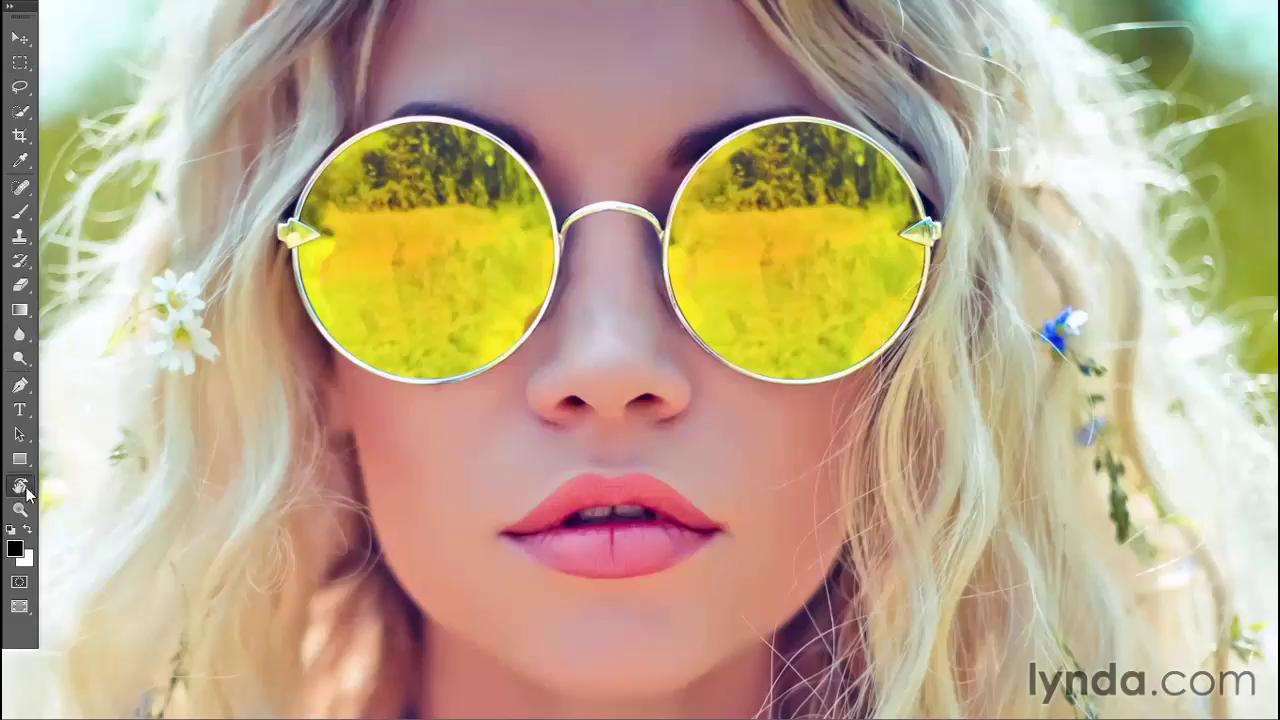
pyautogui.click(80, 485)
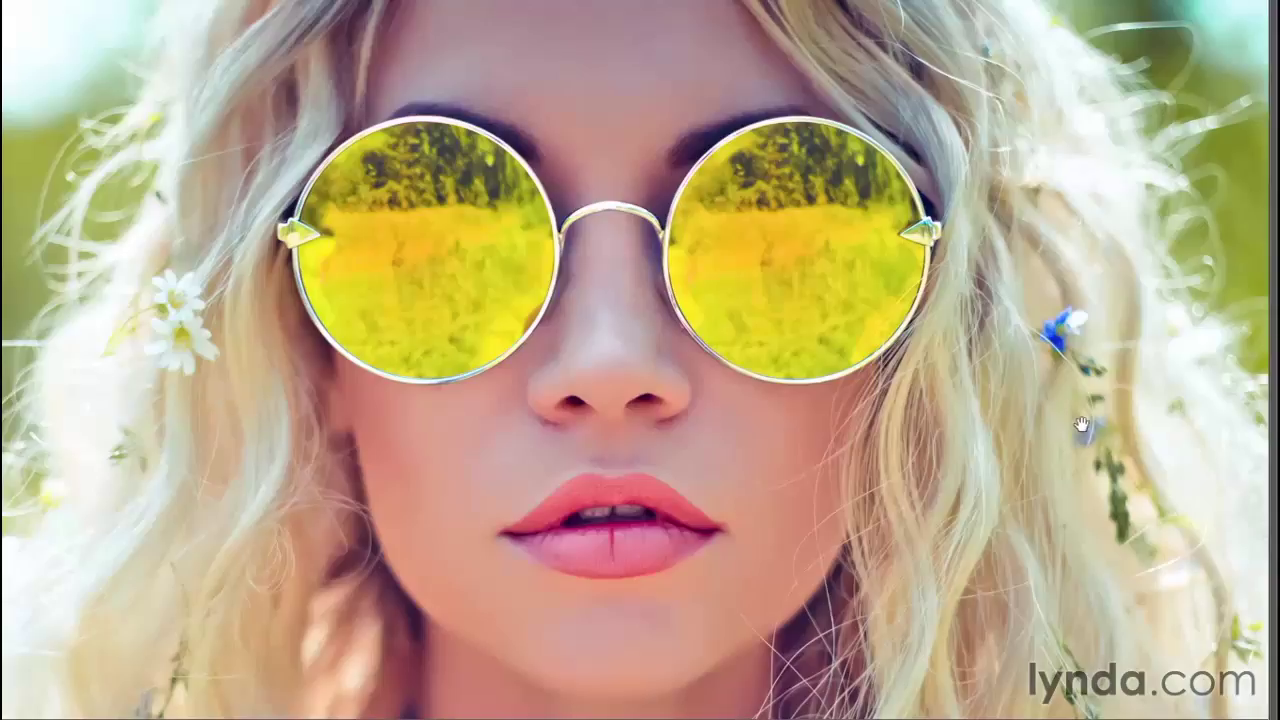
pyautogui.moveTo(1276, 460)
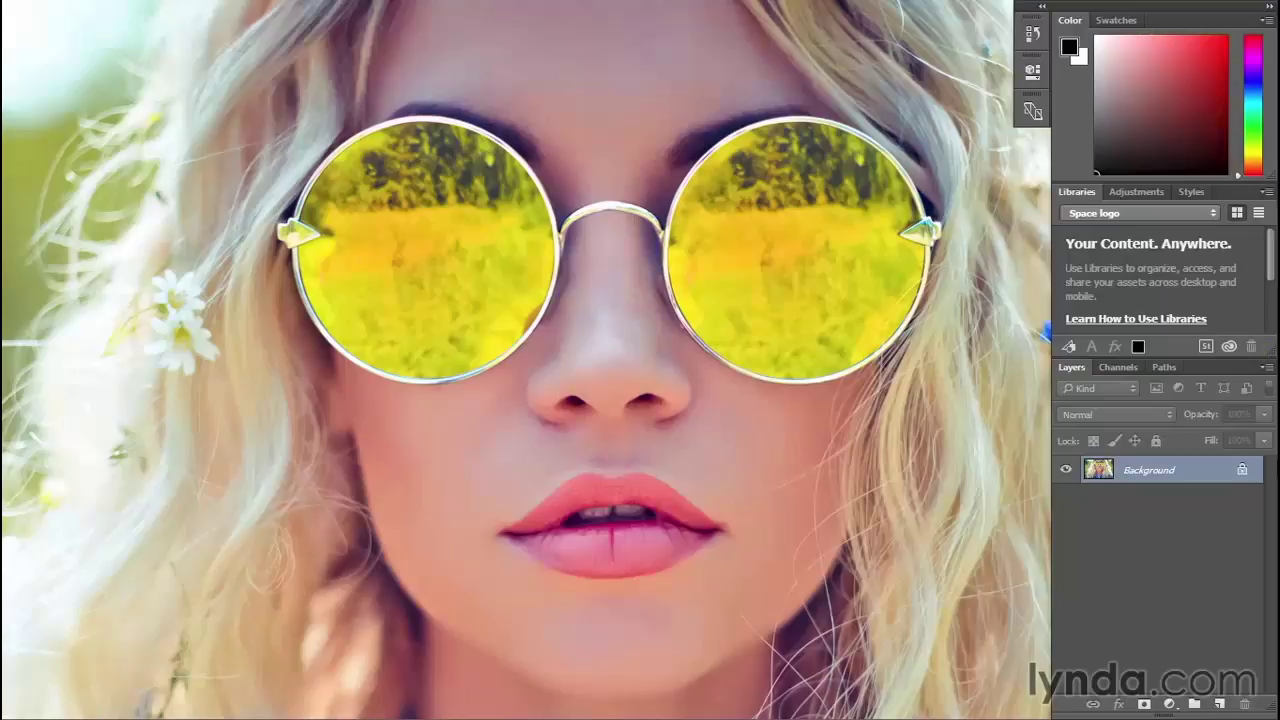